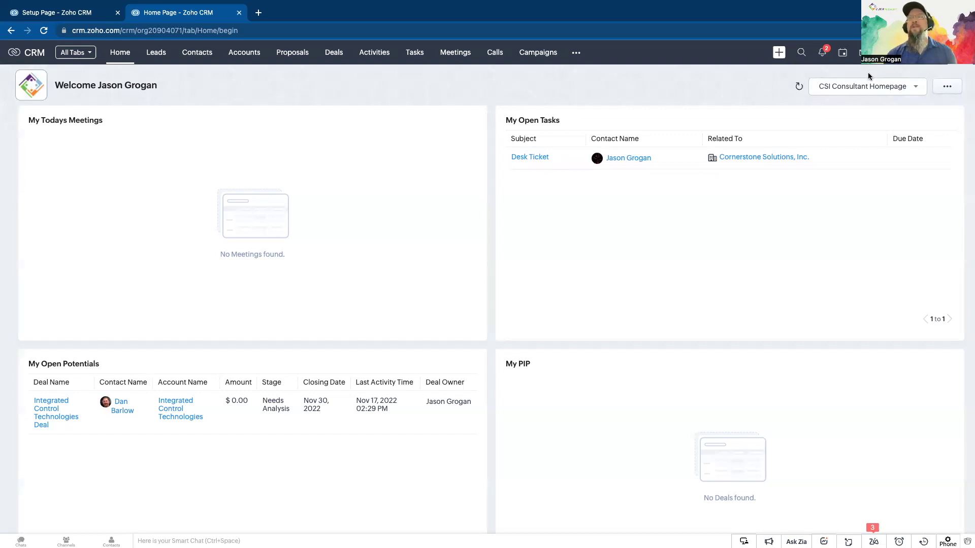
Open the Zoho CRM Setup page from the gear icon in the top bar.
{"action": "left_click", "coordinate": [903, 53]}
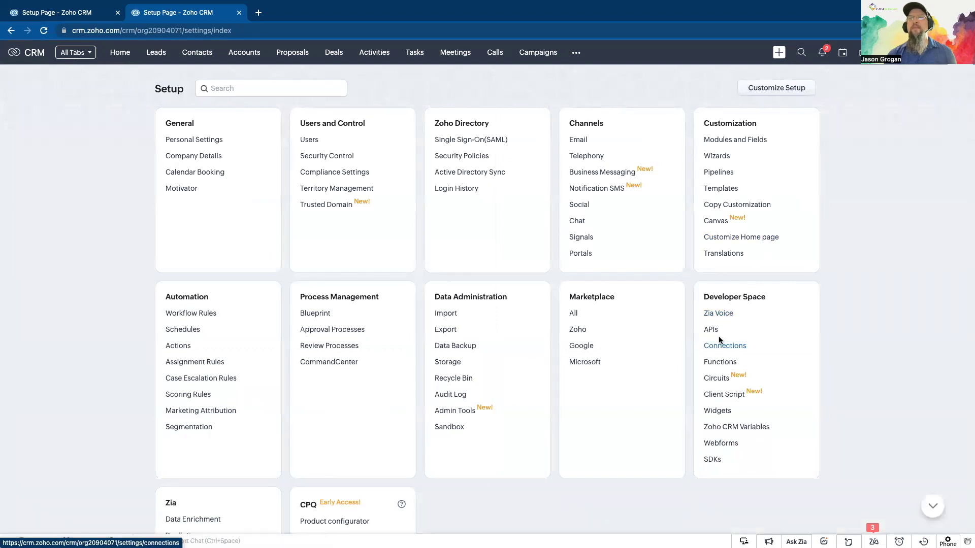
Go to Connections under Developer Space and start a new connection.
{"action": "left_click", "coordinate": [715, 349]}
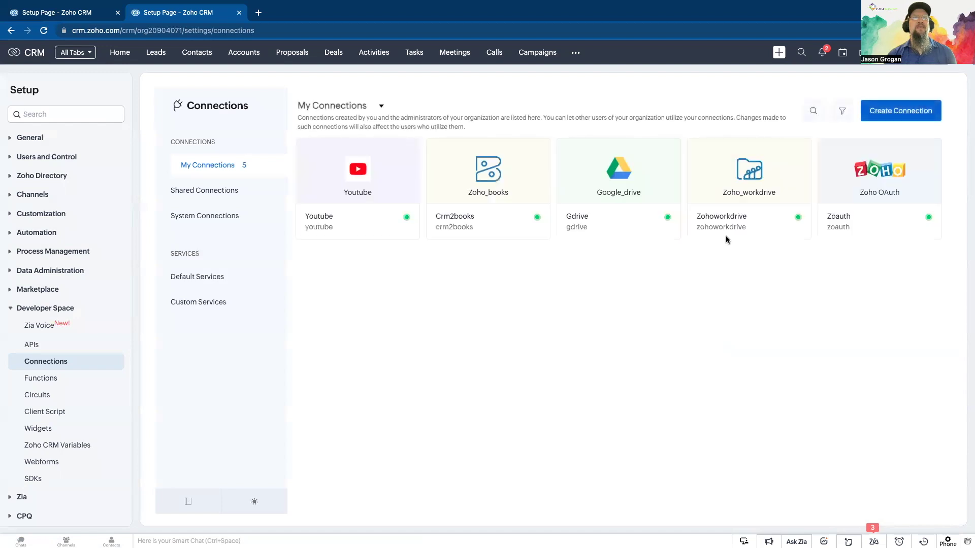
{"action": "mouse_move", "coordinate": [627, 195]}
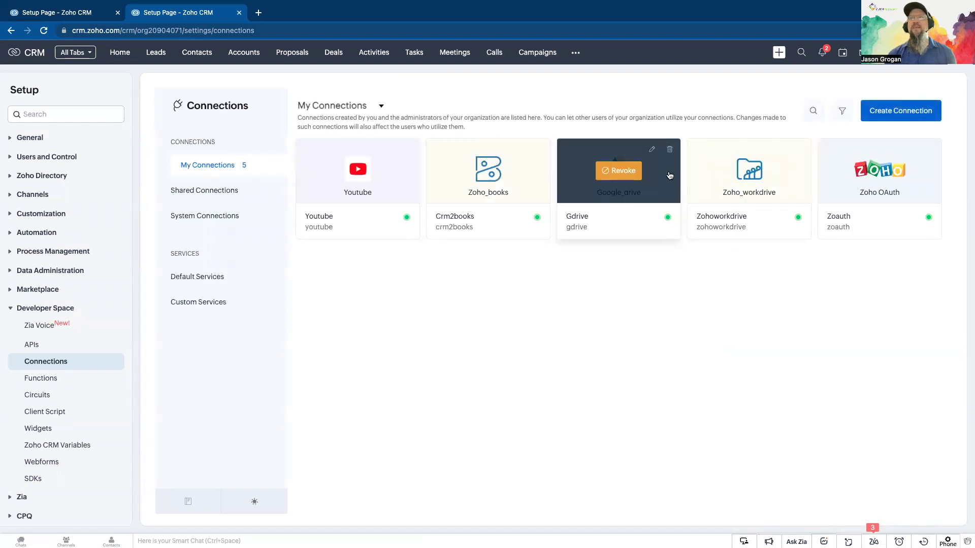
{"action": "mouse_move", "coordinate": [344, 236]}
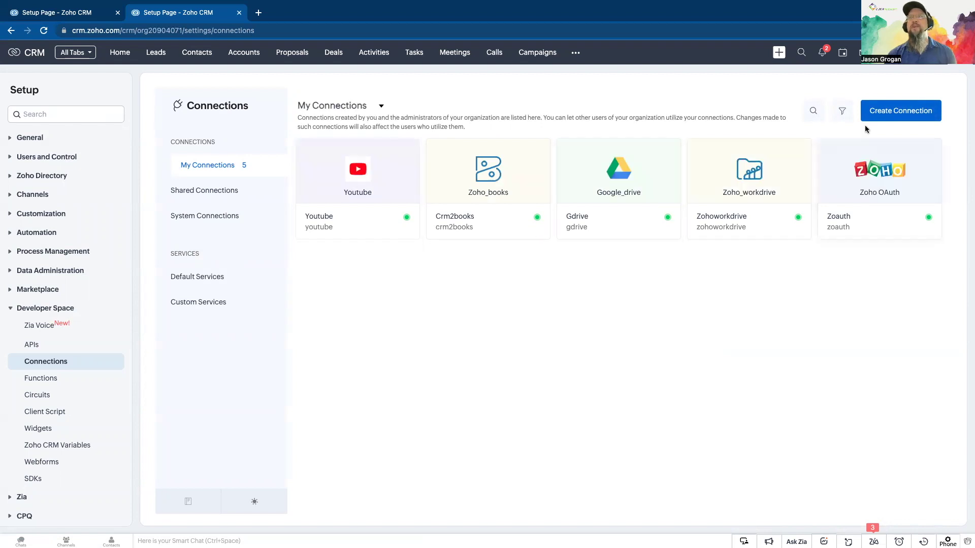
{"action": "left_click", "coordinate": [888, 112]}
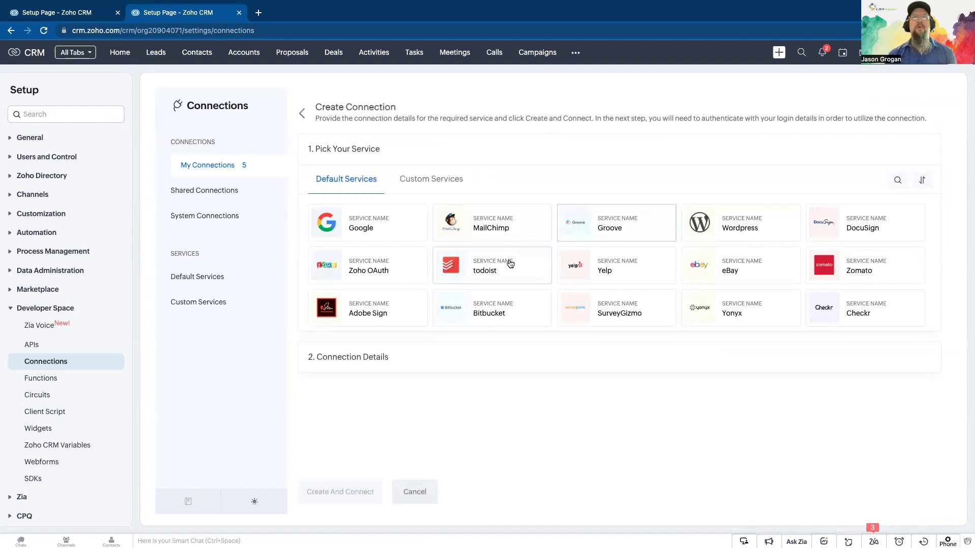
Scroll the Default Services grid down to the Zoho row showing Zoho Projects.
{"action": "scroll", "coordinate": [525, 270], "scroll_direction": "down", "scroll_amount": 5}
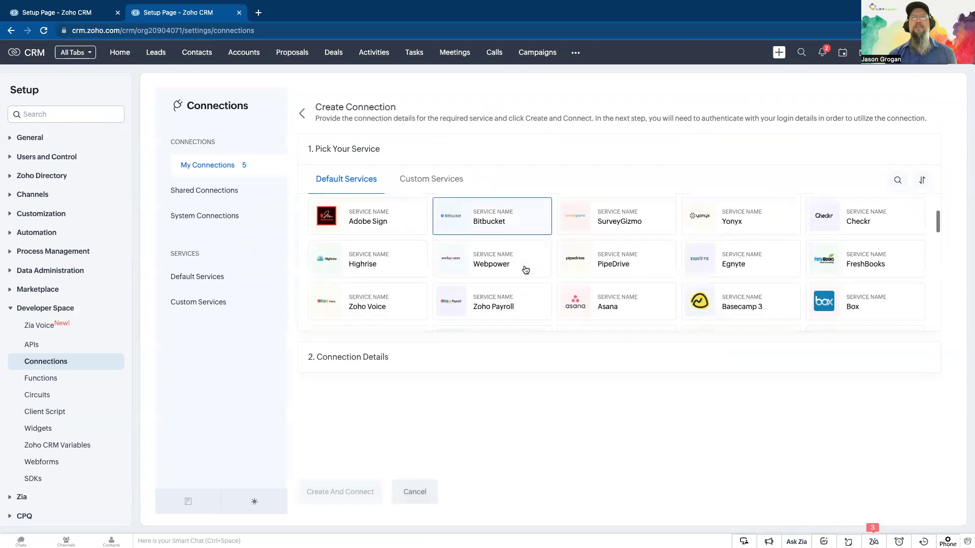
{"action": "scroll", "coordinate": [525, 269], "scroll_direction": "down", "scroll_amount": 4}
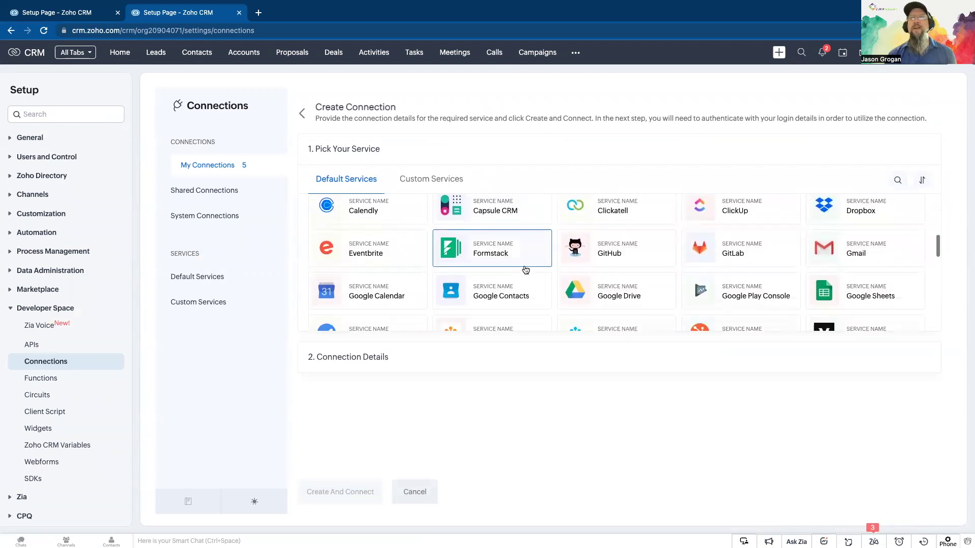
{"action": "scroll", "coordinate": [525, 269], "scroll_direction": "down", "scroll_amount": 1}
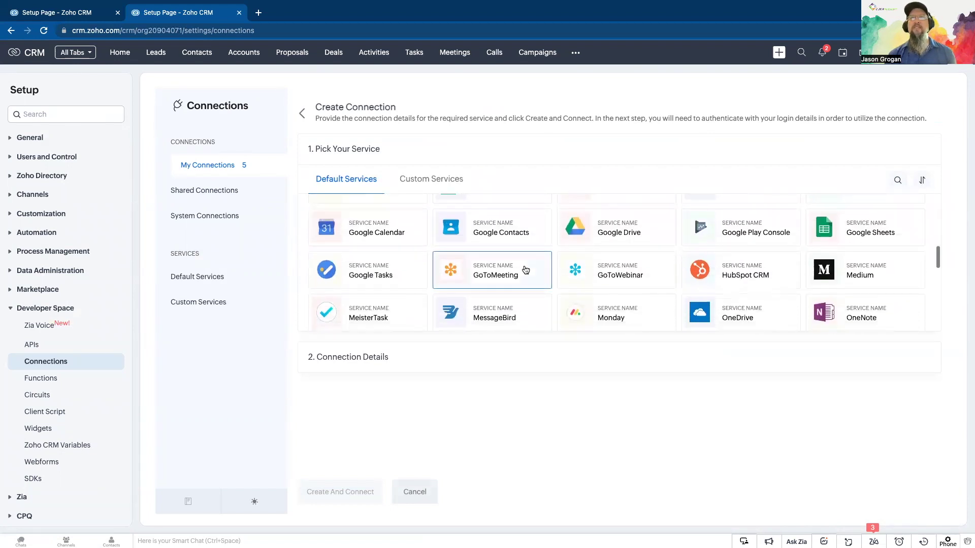
{"action": "scroll", "coordinate": [525, 269], "scroll_direction": "down", "scroll_amount": 2}
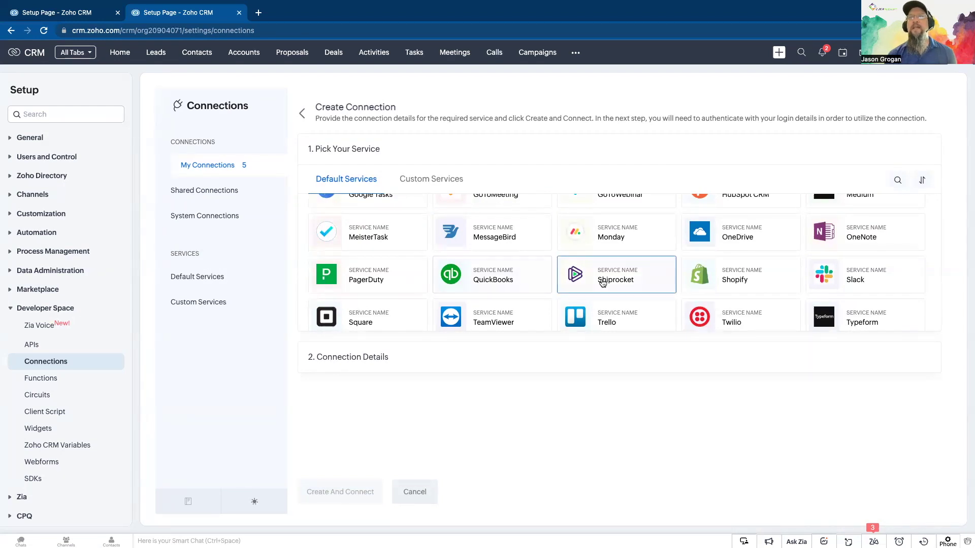
{"action": "scroll", "coordinate": [612, 277], "scroll_direction": "down", "scroll_amount": 3}
{"action": "scroll", "coordinate": [603, 283], "scroll_direction": "down", "scroll_amount": 2}
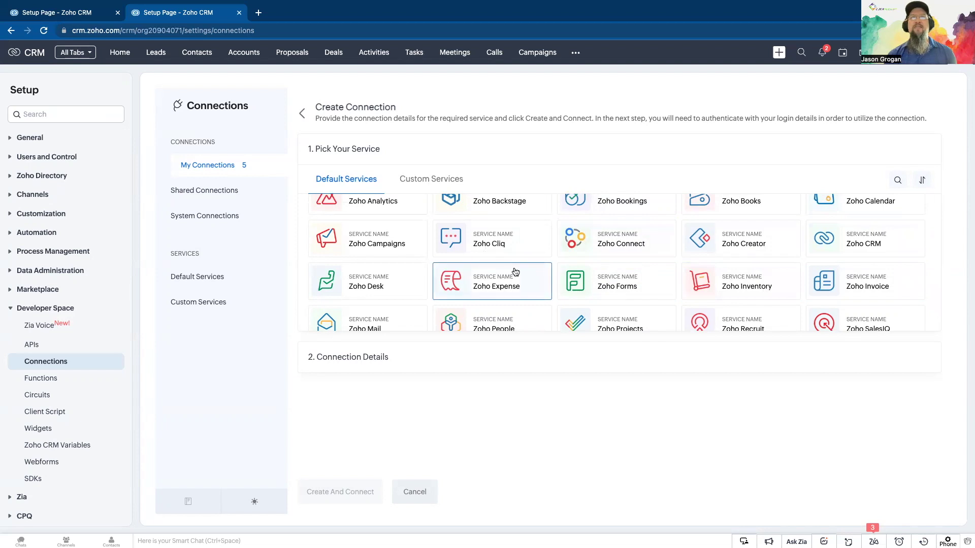
{"action": "scroll", "coordinate": [516, 272], "scroll_direction": "down", "scroll_amount": 1}
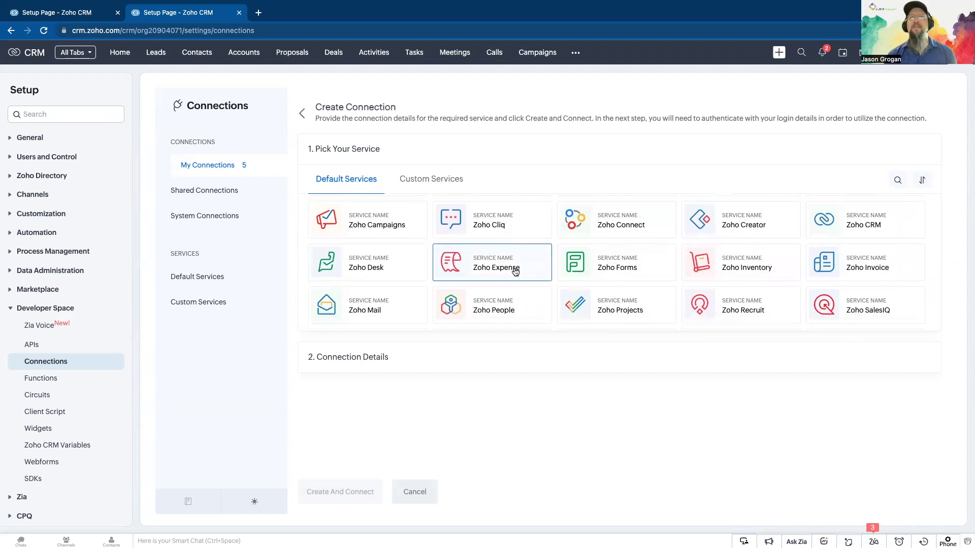
Choose Zoho Projects as the service and name the connection 'zohoprojects'.
{"action": "left_click", "coordinate": [611, 308]}
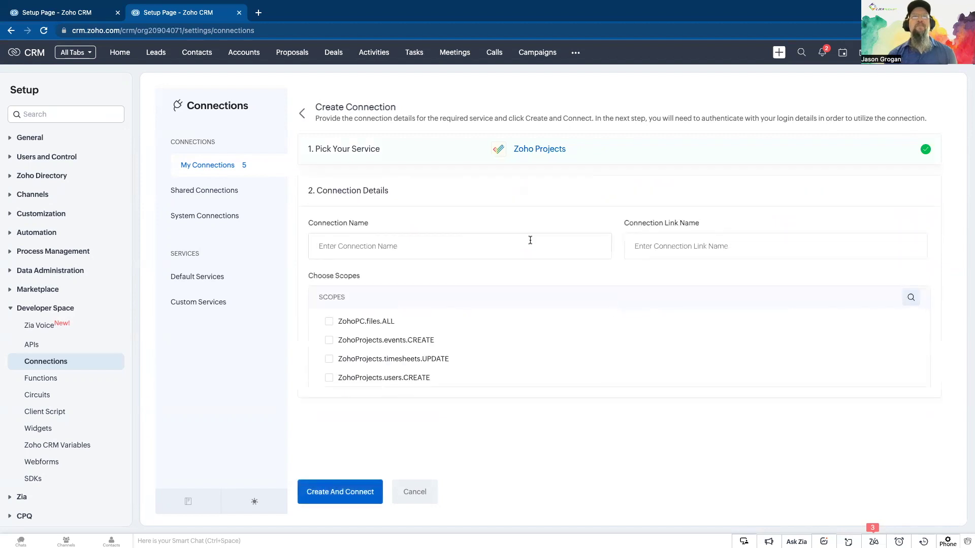
{"action": "left_click", "coordinate": [372, 247]}
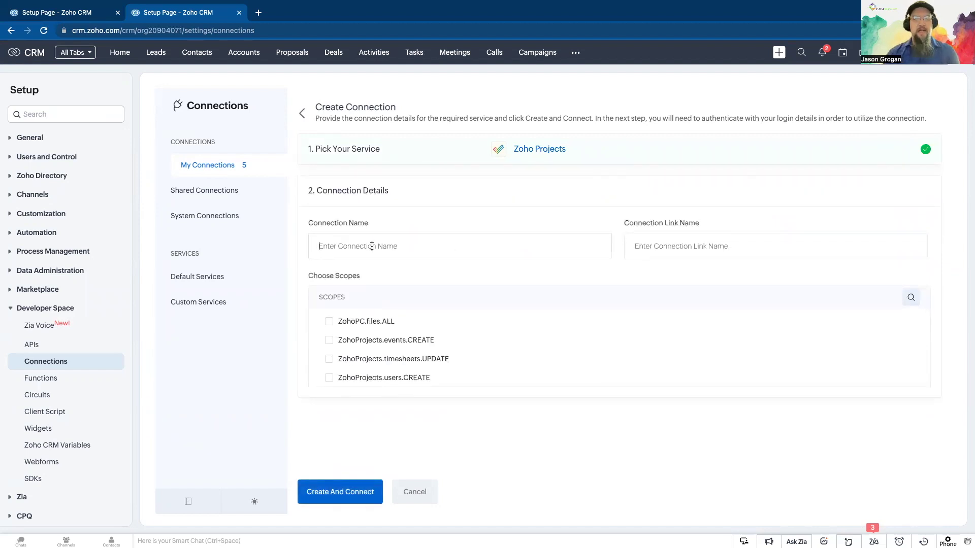
{"action": "type", "text": "zo"}
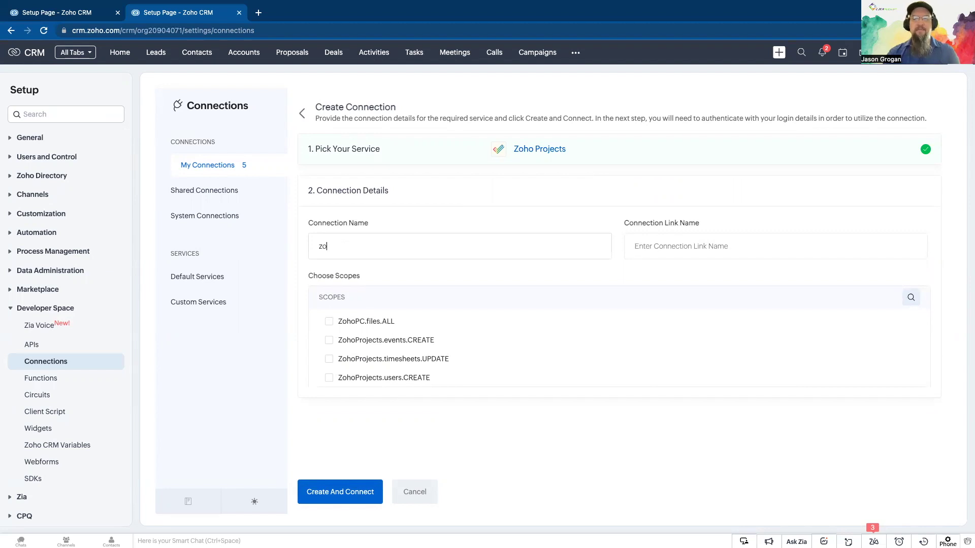
{"action": "type", "text": "hop"}
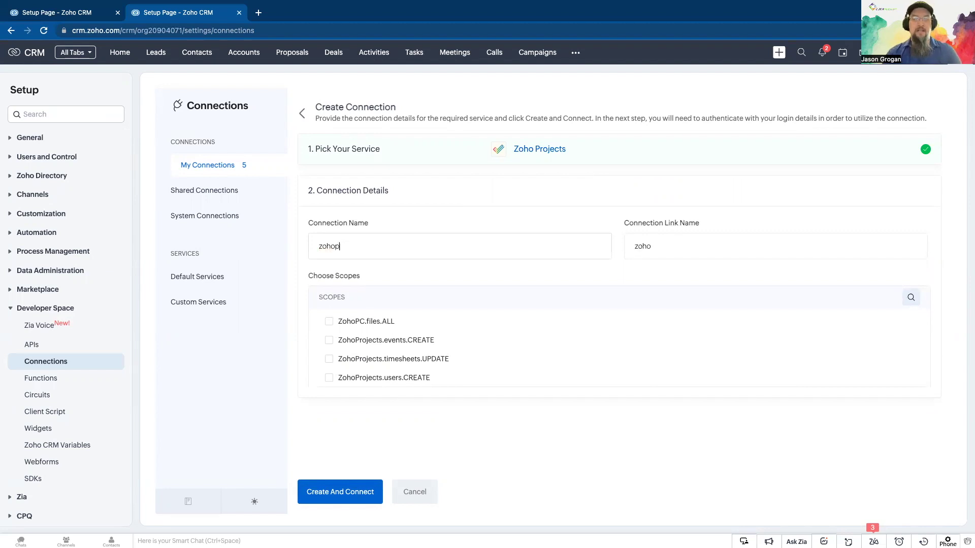
{"action": "type", "text": "roject"}
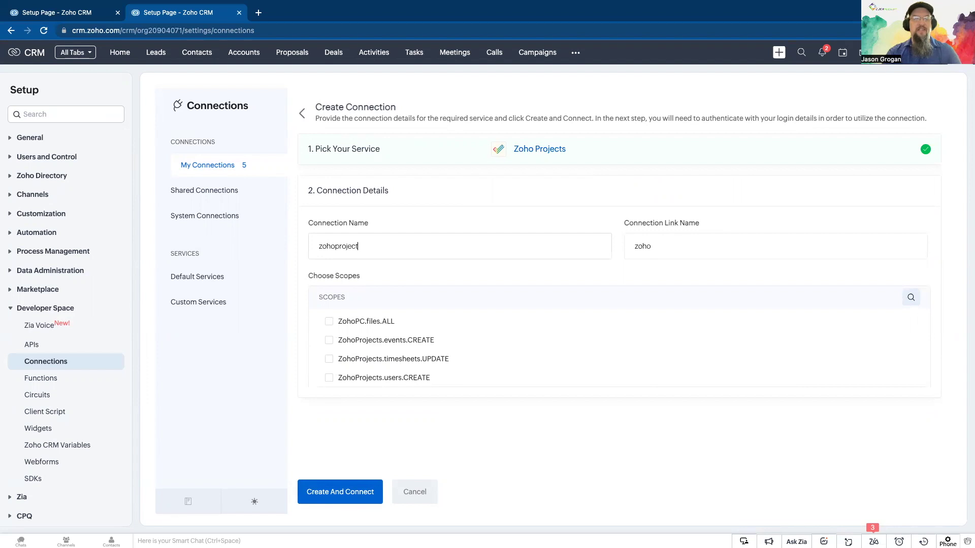
{"action": "type", "text": "s"}
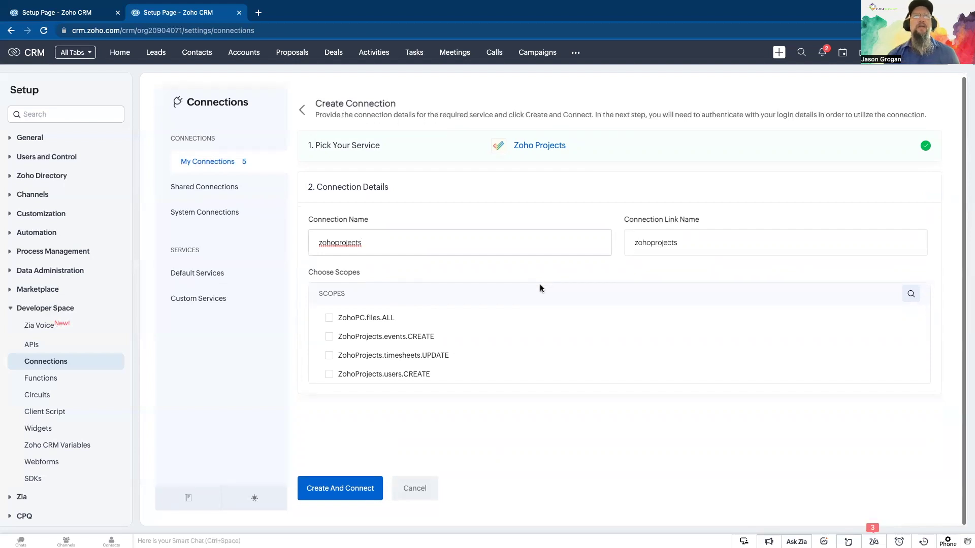
{"action": "scroll", "coordinate": [540, 285], "scroll_direction": "down", "scroll_amount": 1}
Tick the ZohoProjects users.CREATE, activities.ALL and bugs.ALL scopes.
{"action": "scroll", "coordinate": [522, 304], "scroll_direction": "down", "scroll_amount": 2}
{"action": "scroll", "coordinate": [522, 302], "scroll_direction": "up", "scroll_amount": 2}
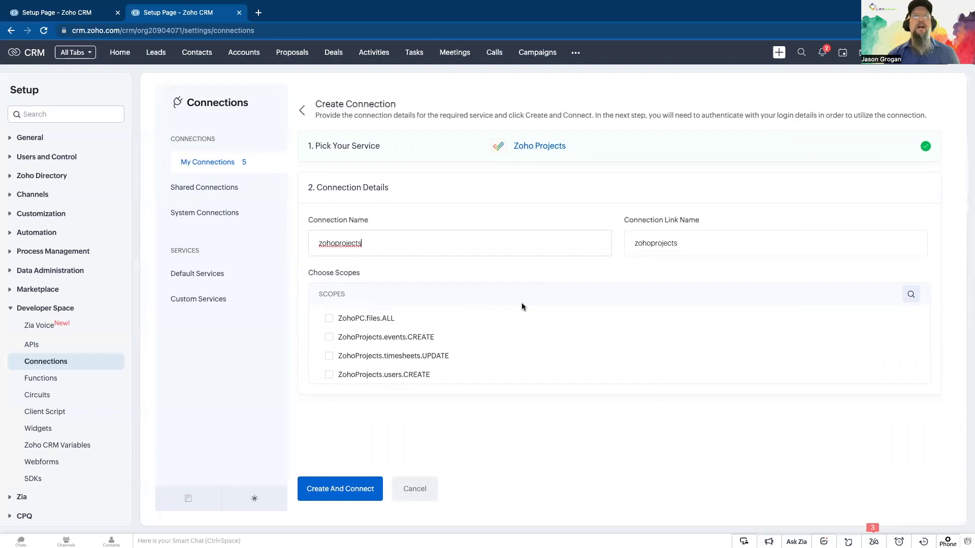
{"action": "scroll", "coordinate": [522, 304], "scroll_direction": "down", "scroll_amount": 2}
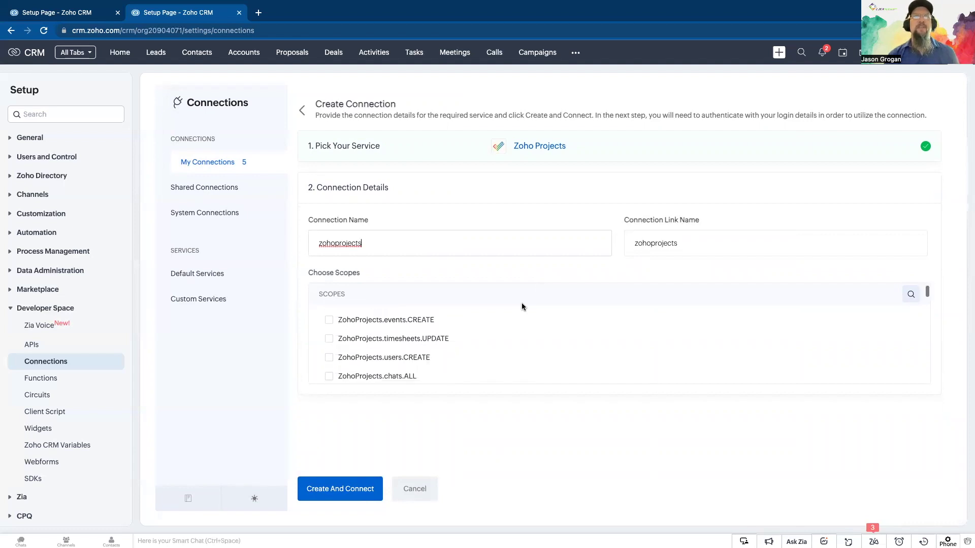
{"action": "scroll", "coordinate": [522, 302], "scroll_direction": "down", "scroll_amount": 1}
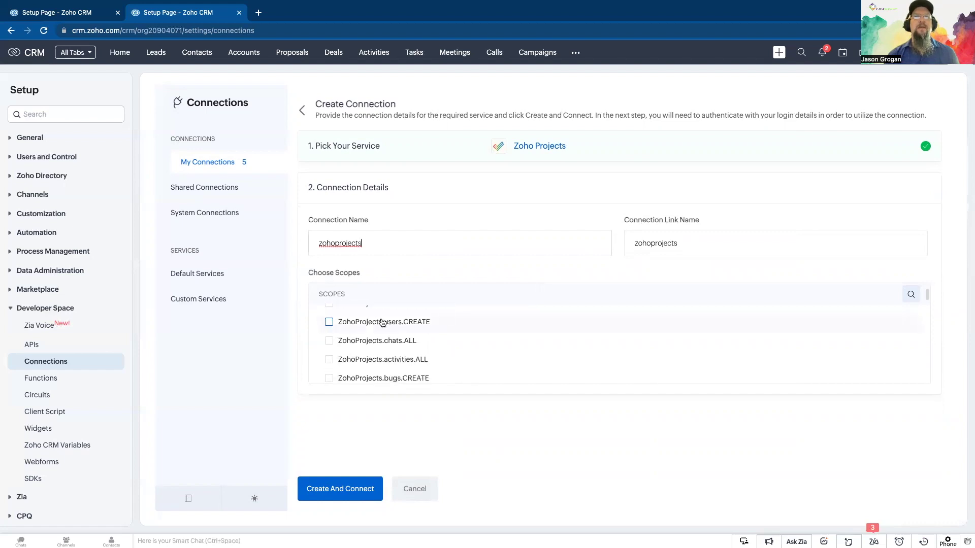
{"action": "left_click", "coordinate": [328, 324]}
{"action": "scroll", "coordinate": [331, 338], "scroll_direction": "down", "scroll_amount": 1}
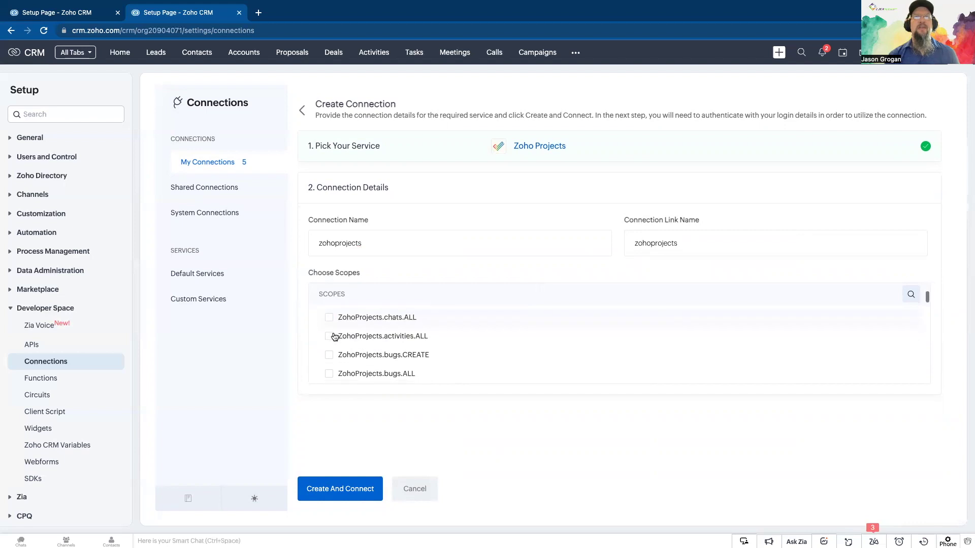
{"action": "left_click", "coordinate": [329, 337]}
{"action": "scroll", "coordinate": [332, 345], "scroll_direction": "down", "scroll_amount": 1}
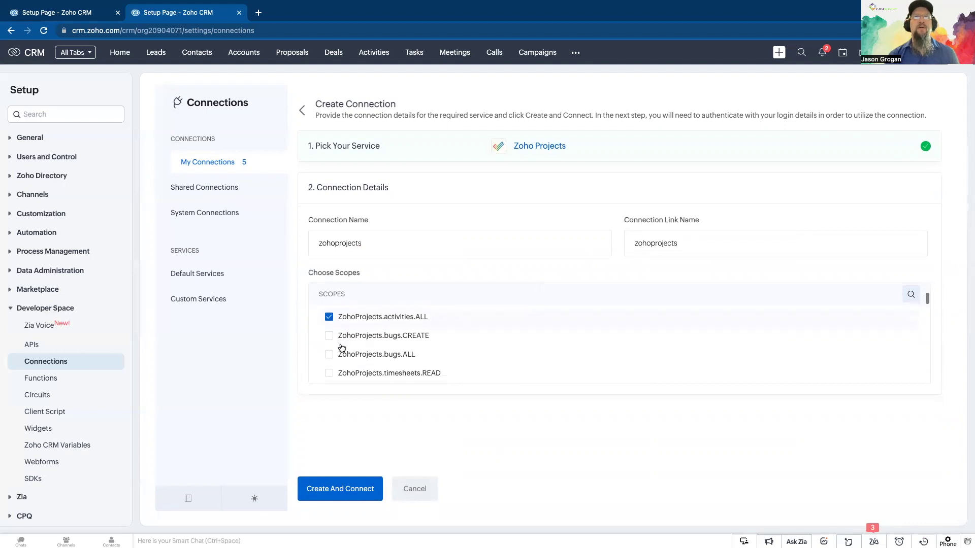
{"action": "left_click", "coordinate": [329, 349]}
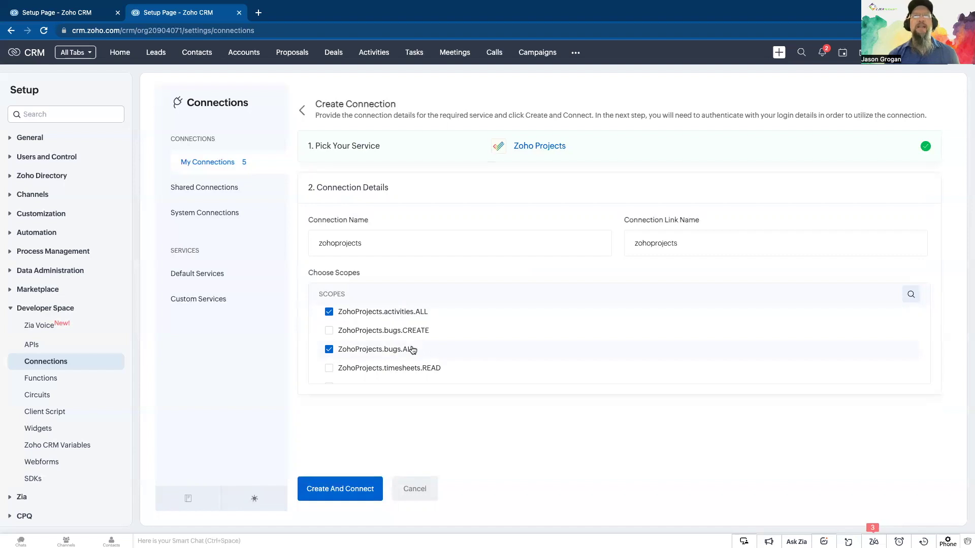
Tick the ZohoCRM.modules.ALL and ZohoProjects.entity_properties.ALL scopes.
{"action": "scroll", "coordinate": [405, 339], "scroll_direction": "down", "scroll_amount": 1}
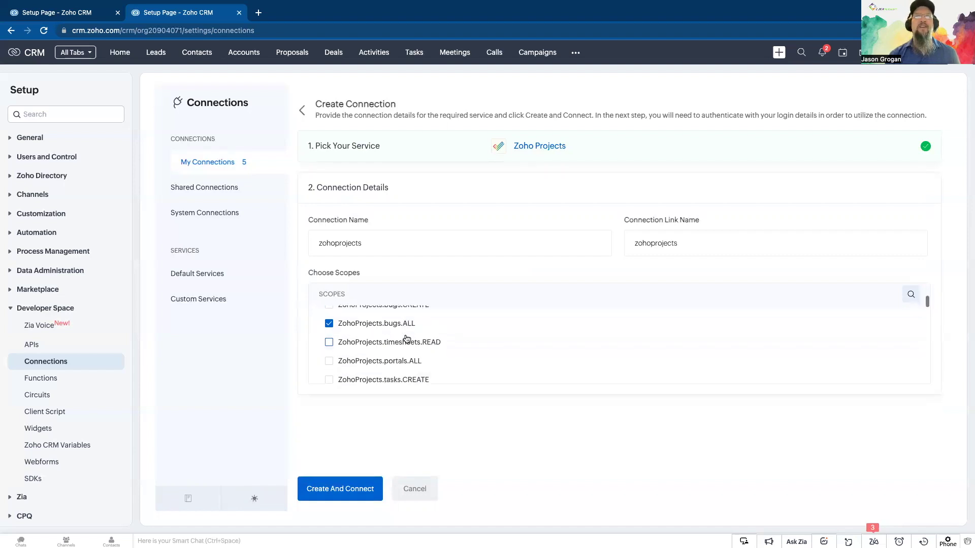
{"action": "scroll", "coordinate": [406, 338], "scroll_direction": "down", "scroll_amount": 1}
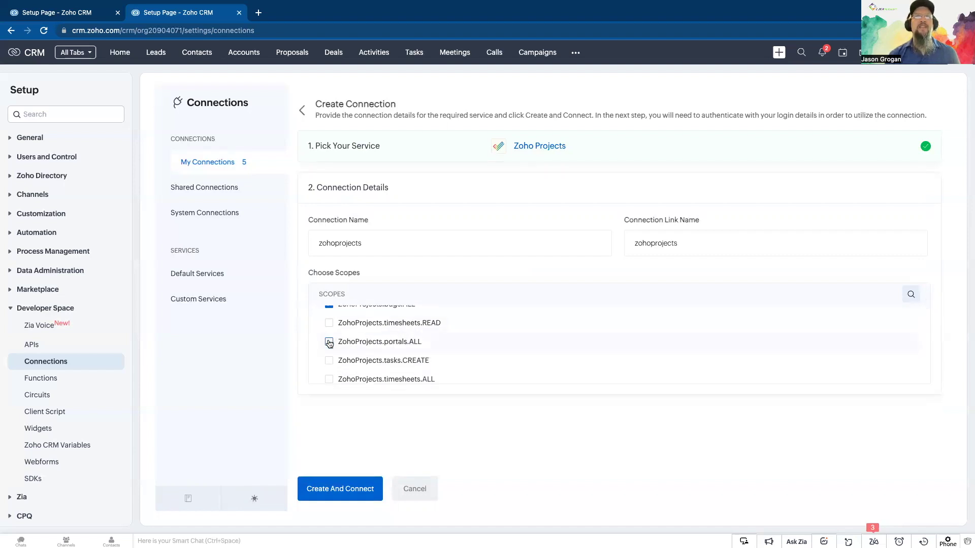
{"action": "scroll", "coordinate": [329, 344], "scroll_direction": "down", "scroll_amount": 2}
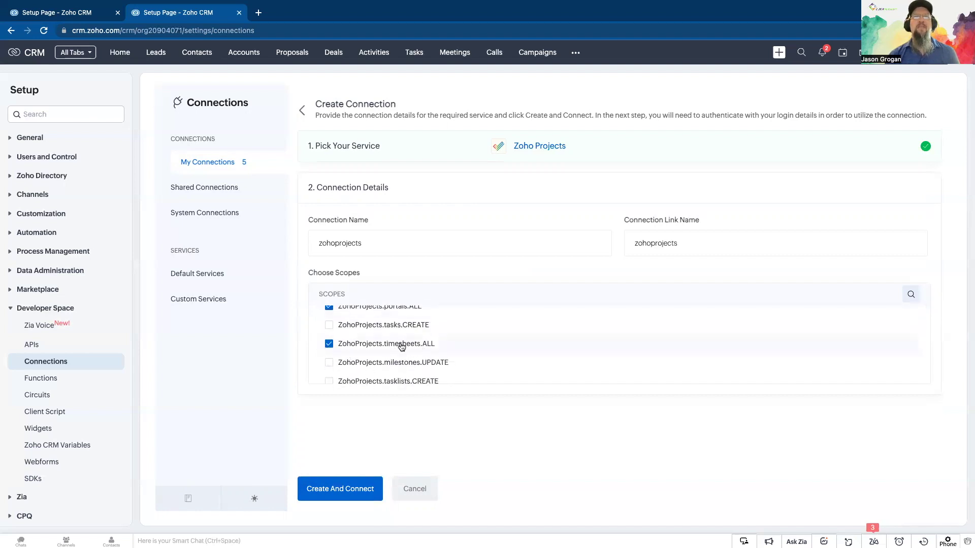
{"action": "scroll", "coordinate": [398, 356], "scroll_direction": "down", "scroll_amount": 2}
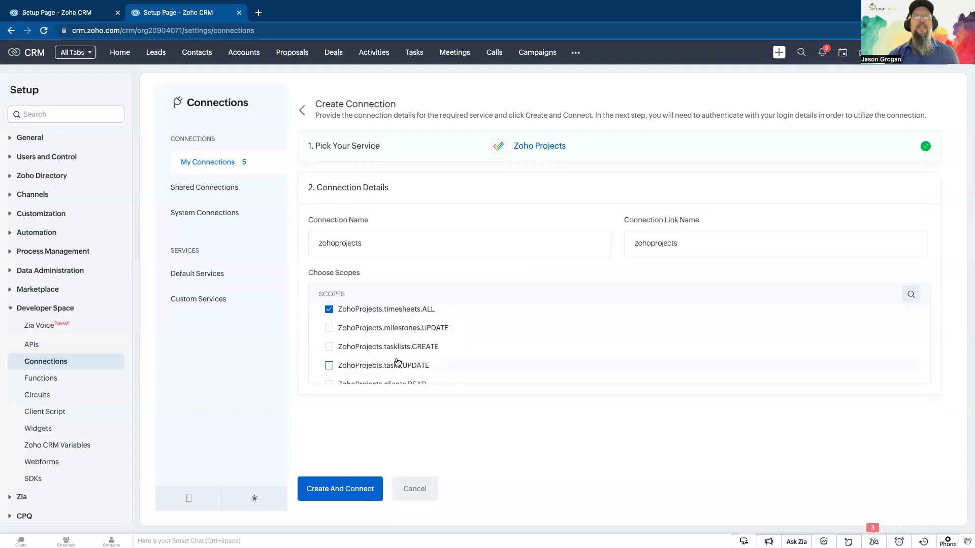
{"action": "scroll", "coordinate": [397, 361], "scroll_direction": "down", "scroll_amount": 2}
{"action": "scroll", "coordinate": [394, 358], "scroll_direction": "down", "scroll_amount": 2}
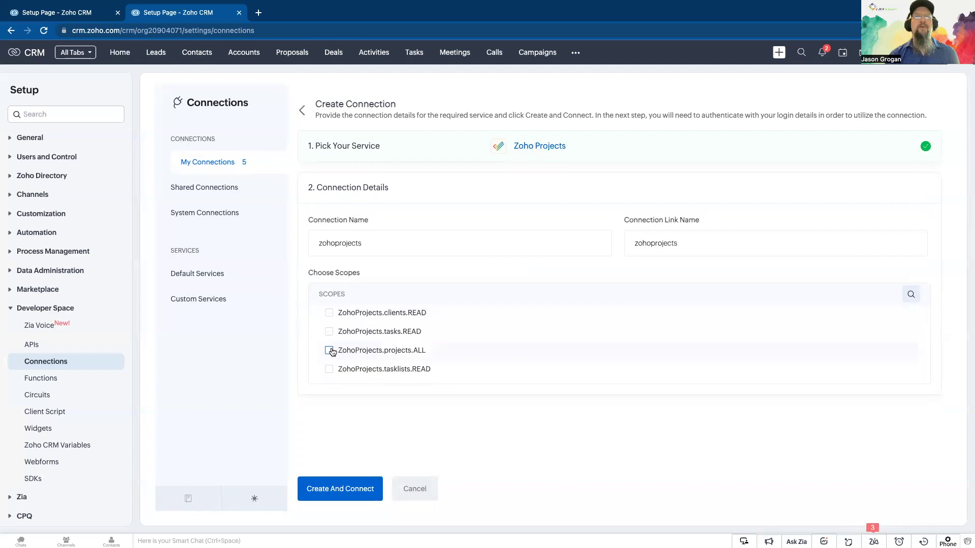
{"action": "scroll", "coordinate": [333, 350], "scroll_direction": "down", "scroll_amount": 3}
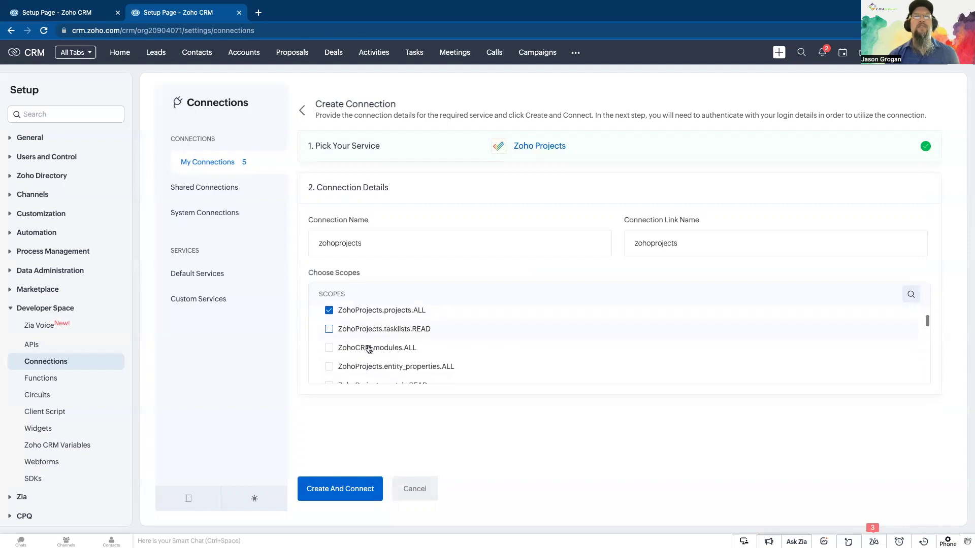
{"action": "left_click", "coordinate": [329, 341]}
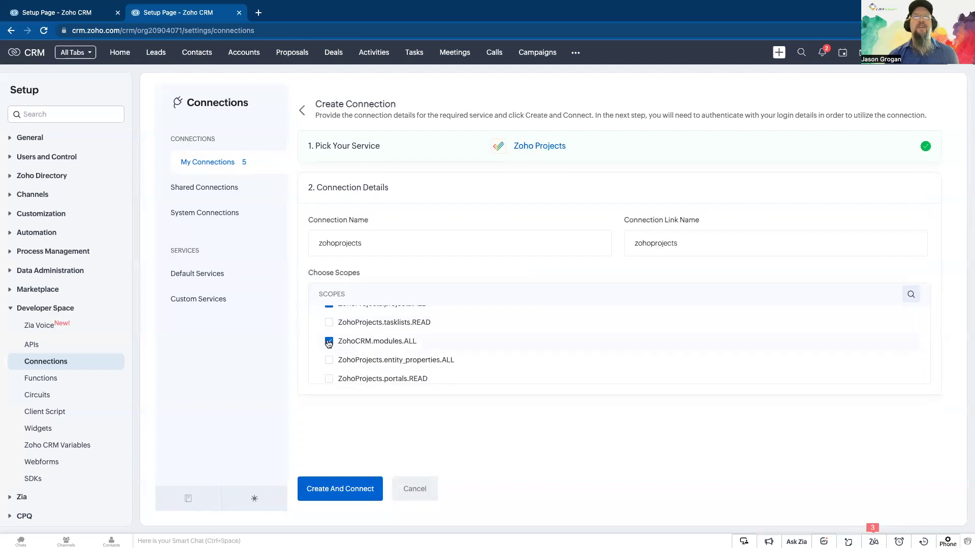
{"action": "scroll", "coordinate": [358, 347], "scroll_direction": "down", "scroll_amount": 1}
{"action": "left_click", "coordinate": [358, 347]}
Tick the ZohoProjects tags.ALL, forums.ALL and tasks.ALL scopes.
{"action": "scroll", "coordinate": [370, 360], "scroll_direction": "down", "scroll_amount": 3}
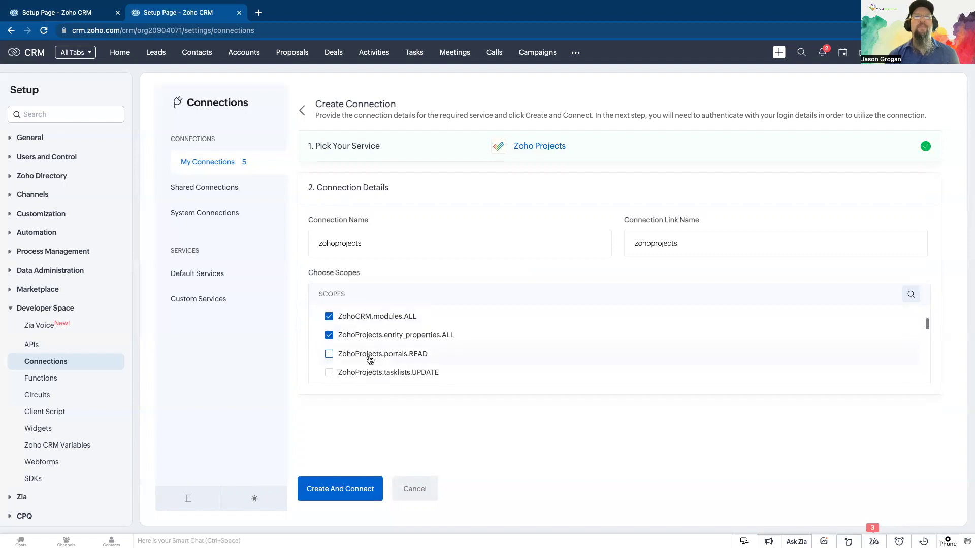
{"action": "scroll", "coordinate": [370, 360], "scroll_direction": "down", "scroll_amount": 1}
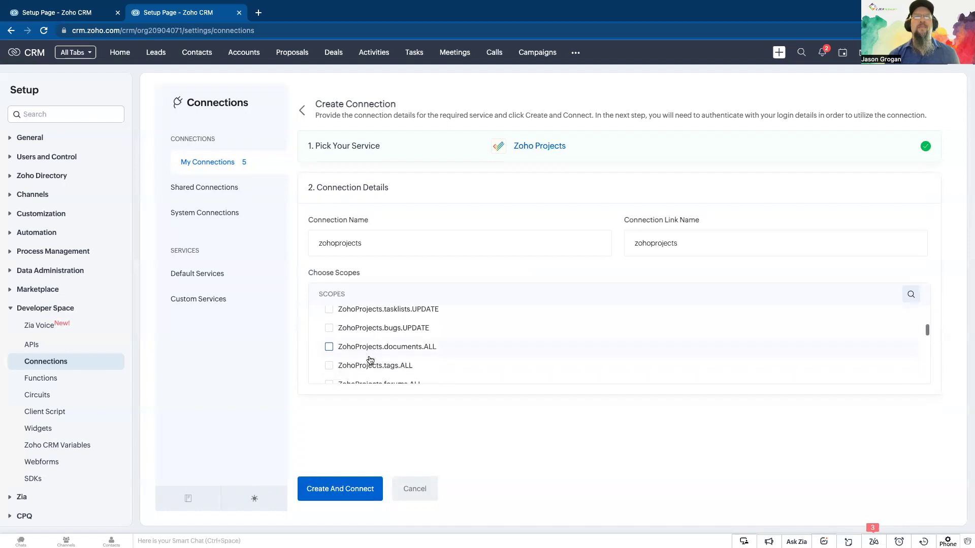
{"action": "scroll", "coordinate": [329, 347], "scroll_direction": "down", "scroll_amount": 1}
{"action": "left_click", "coordinate": [330, 340]}
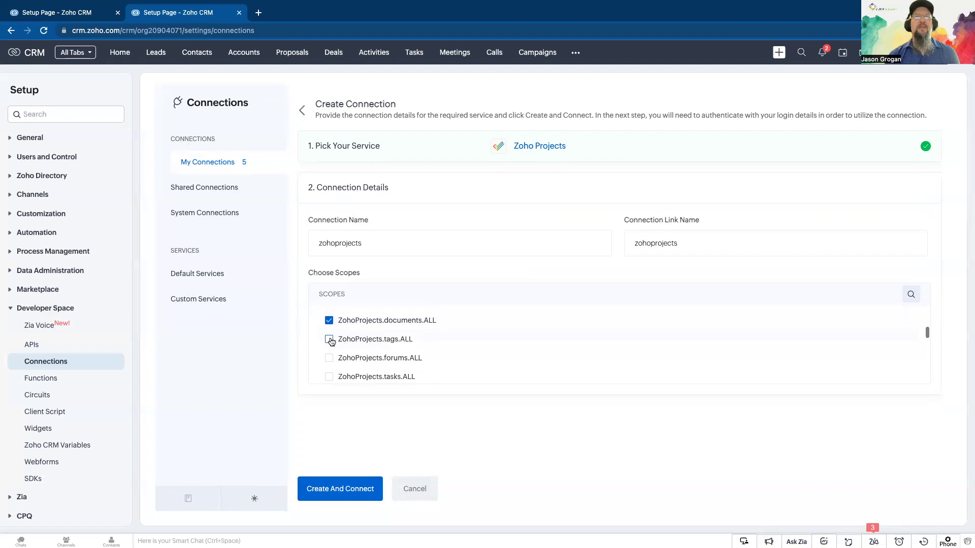
{"action": "left_click", "coordinate": [329, 358]}
{"action": "scroll", "coordinate": [330, 356], "scroll_direction": "down", "scroll_amount": 2}
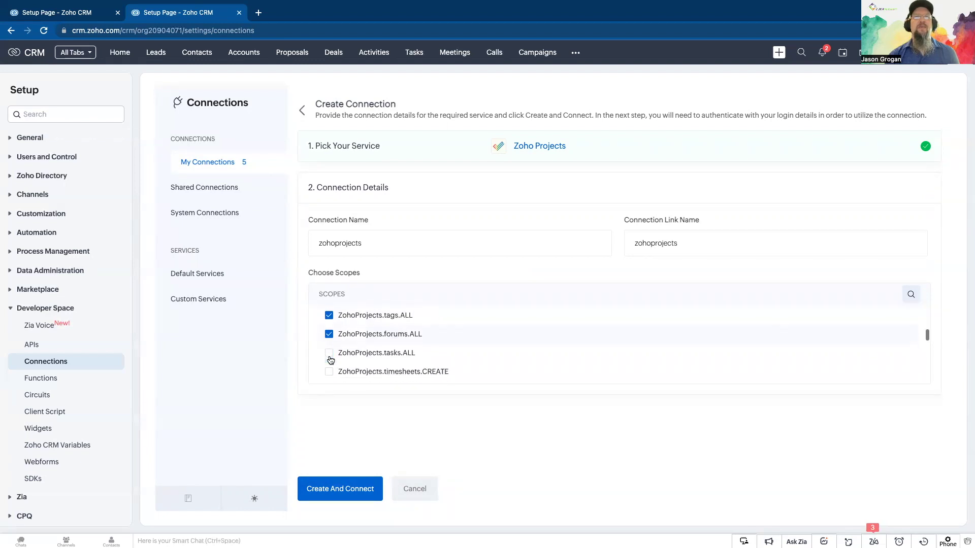
{"action": "left_click", "coordinate": [329, 345]}
{"action": "scroll", "coordinate": [330, 348], "scroll_direction": "down", "scroll_amount": 4}
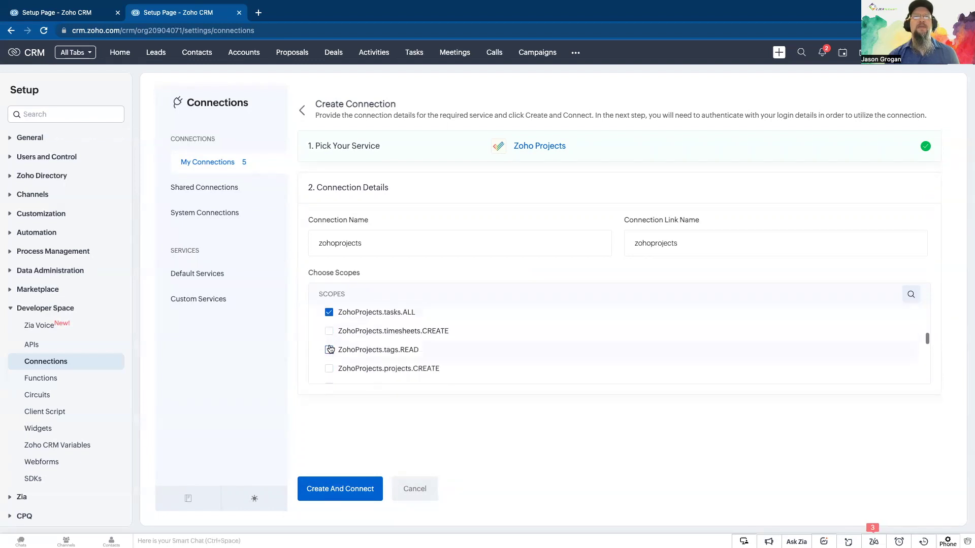
Create the zohoprojects connection and accept the Zoho Accounts consent to authorise it.
{"action": "left_click", "coordinate": [353, 490]}
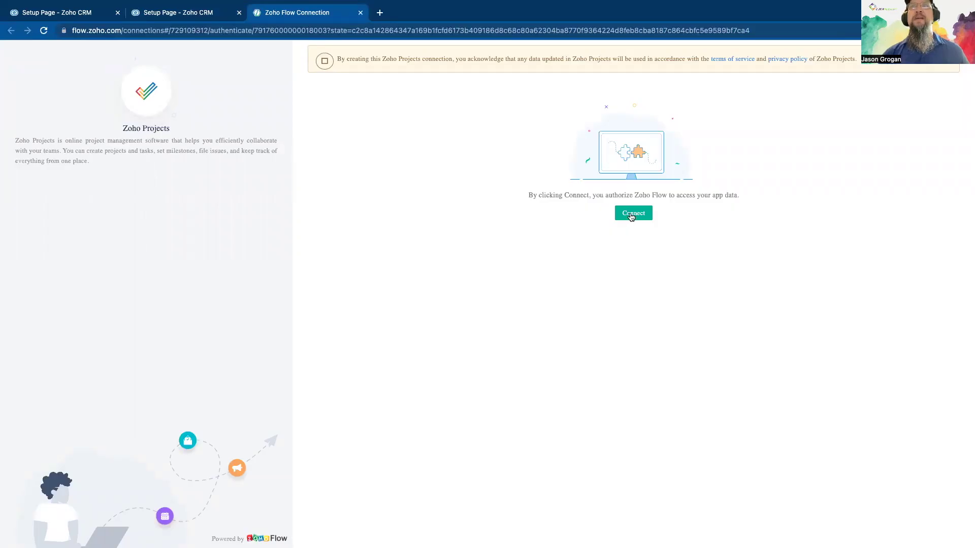
{"action": "left_click", "coordinate": [632, 214]}
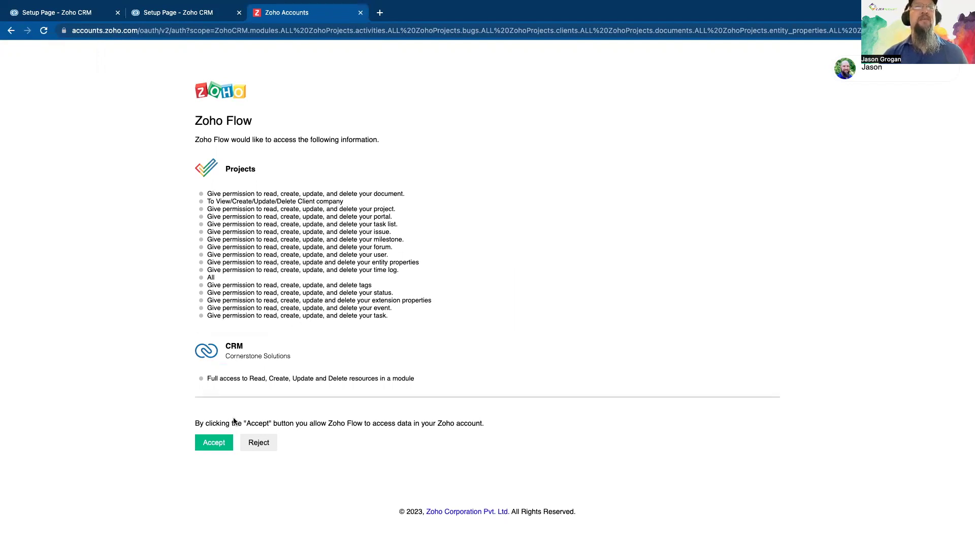
{"action": "left_click", "coordinate": [212, 443]}
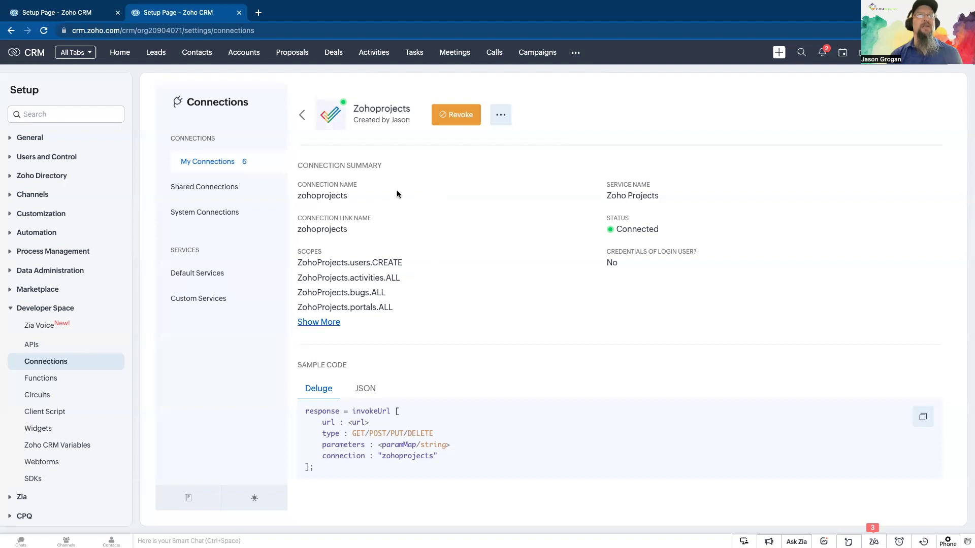
Open the Zoauth connection and review its complete scope list.
{"action": "left_click", "coordinate": [196, 275]}
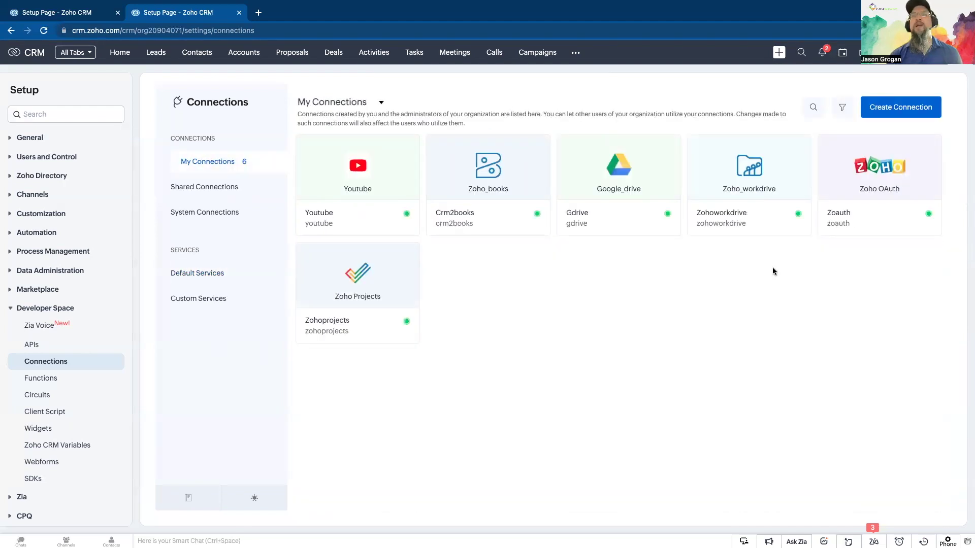
{"action": "left_click", "coordinate": [843, 217]}
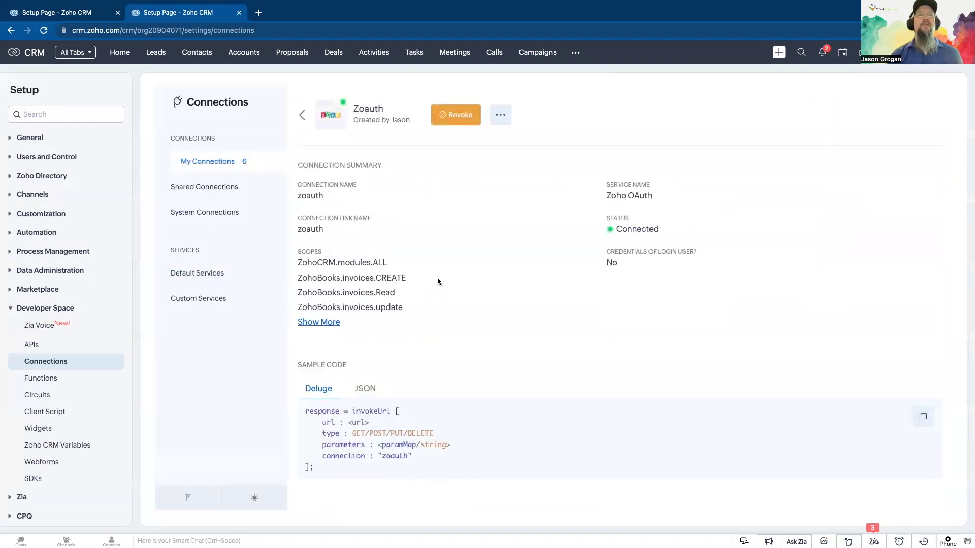
{"action": "left_click", "coordinate": [308, 325]}
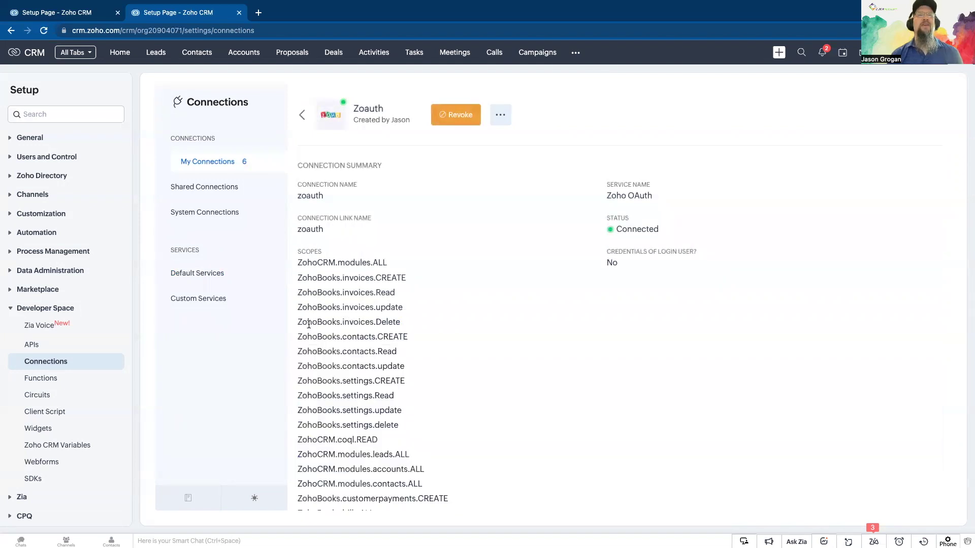
{"action": "scroll", "coordinate": [374, 311], "scroll_direction": "down", "scroll_amount": 3}
{"action": "scroll", "coordinate": [375, 312], "scroll_direction": "down", "scroll_amount": 1}
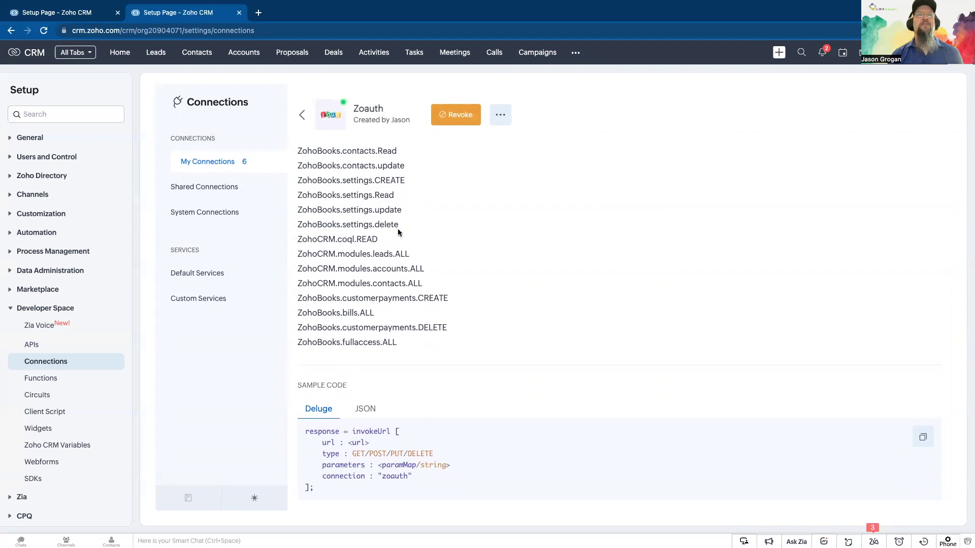
{"action": "scroll", "coordinate": [396, 227], "scroll_direction": "up", "scroll_amount": 3}
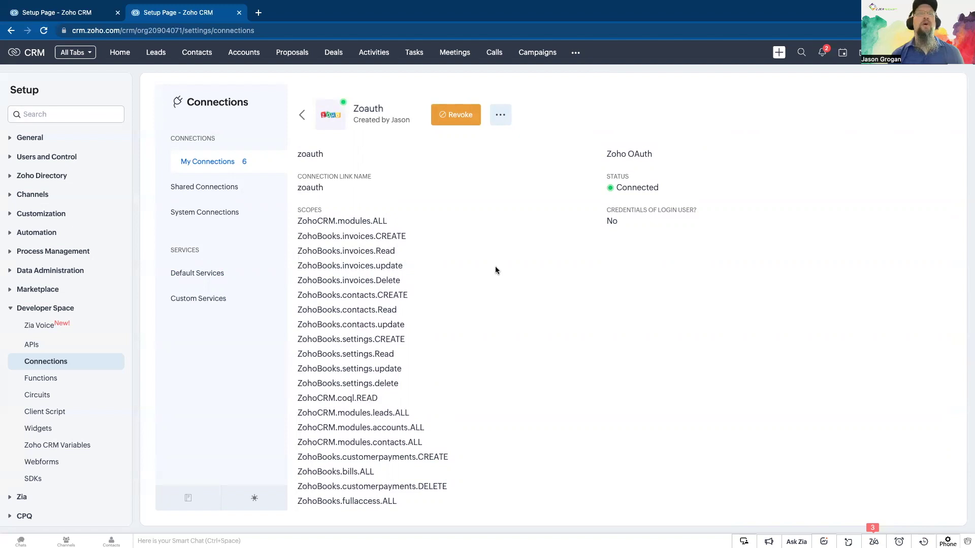
{"action": "left_click", "coordinate": [299, 116]}
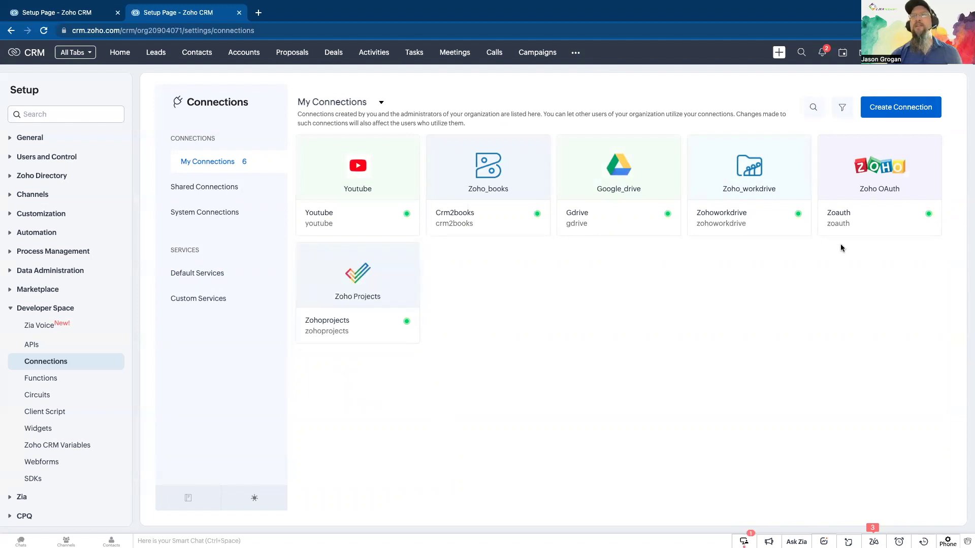
Check My Connections shows all six connections, including Zohoprojects as connected.
{"action": "mouse_move", "coordinate": [869, 209]}
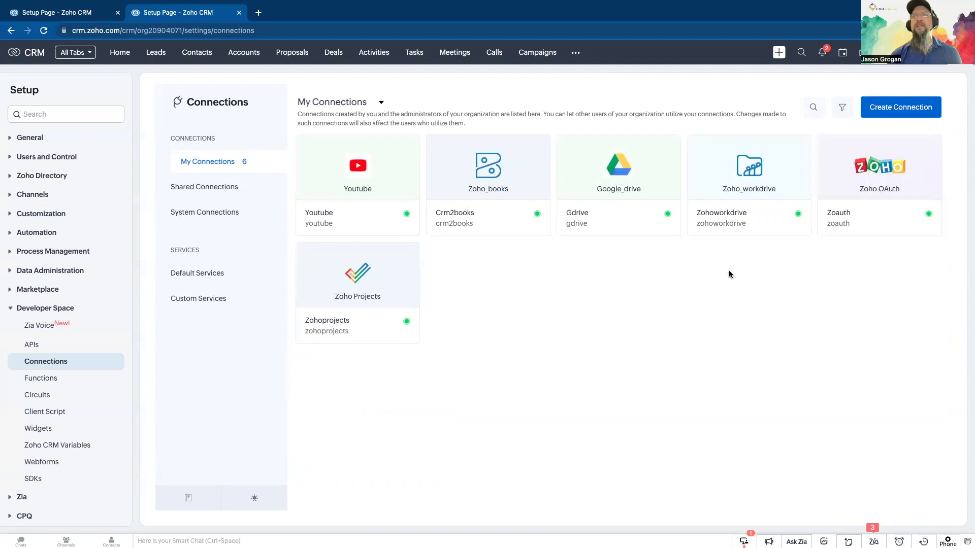